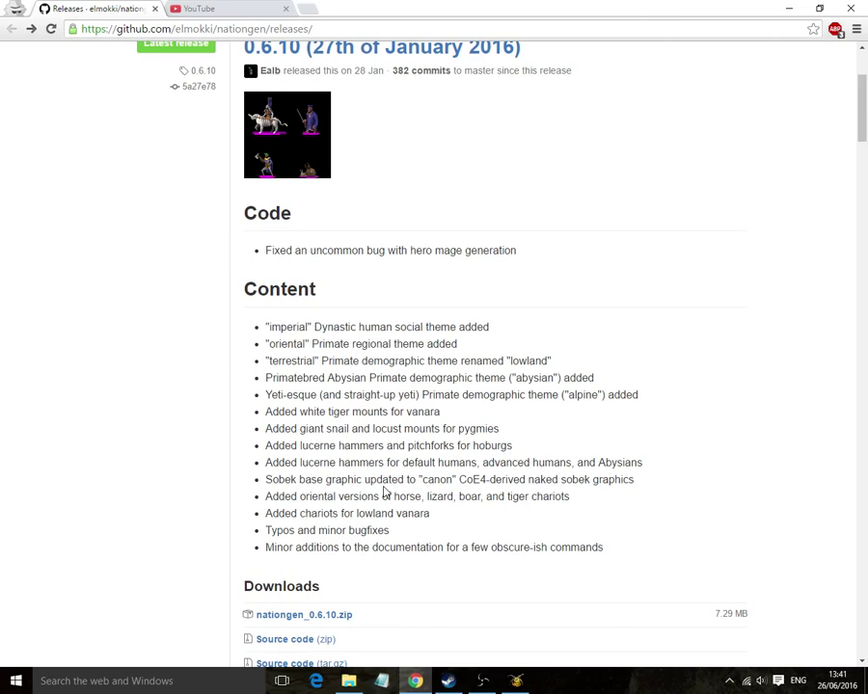
Switch from the NationGen release page to File Explorer and launch nationgen.jar from the nationgen_0.6.10 folder
scroll(511, 338, "up", 1)
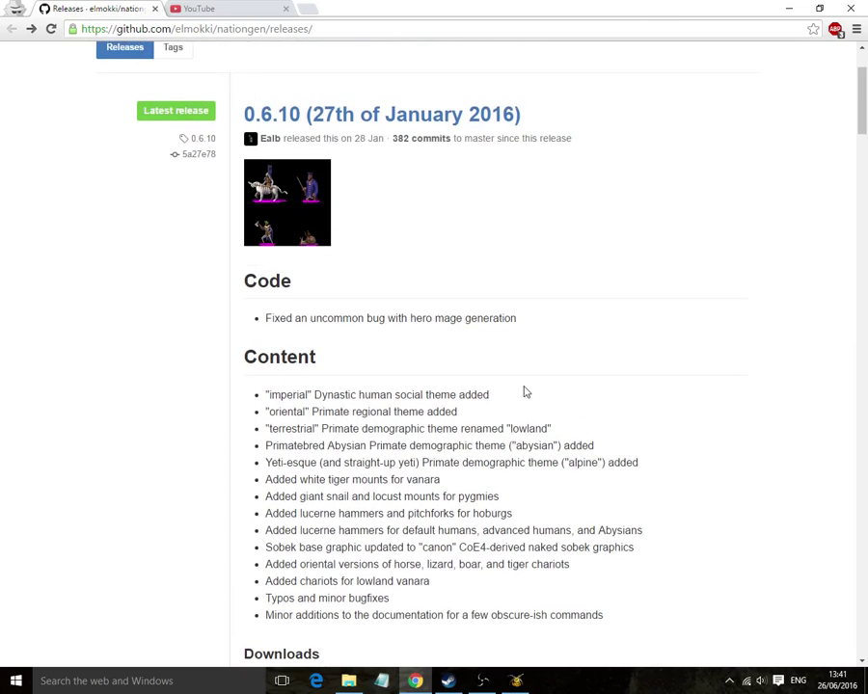
scroll(509, 134, "down", 1)
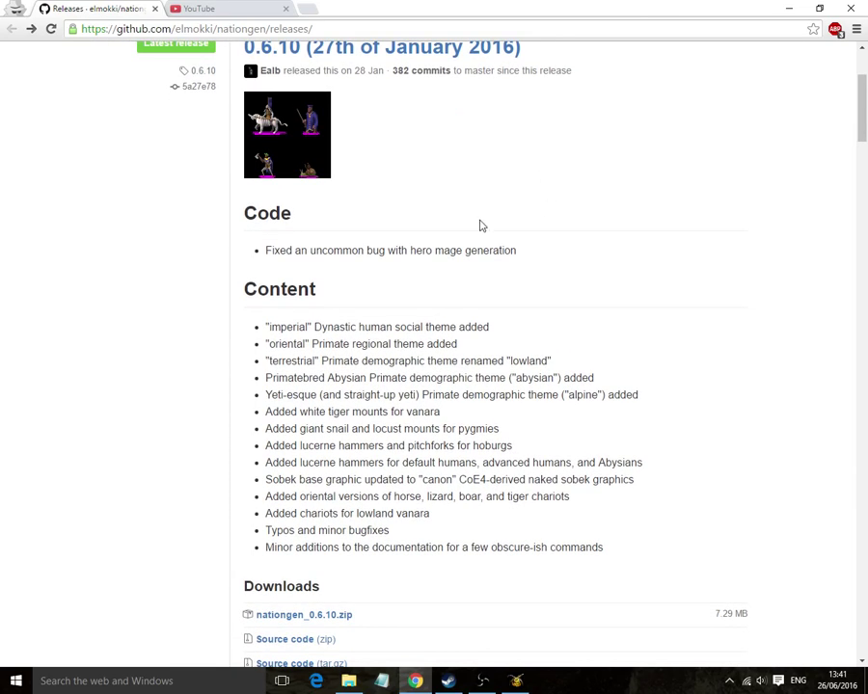
scroll(484, 223, "down", 1)
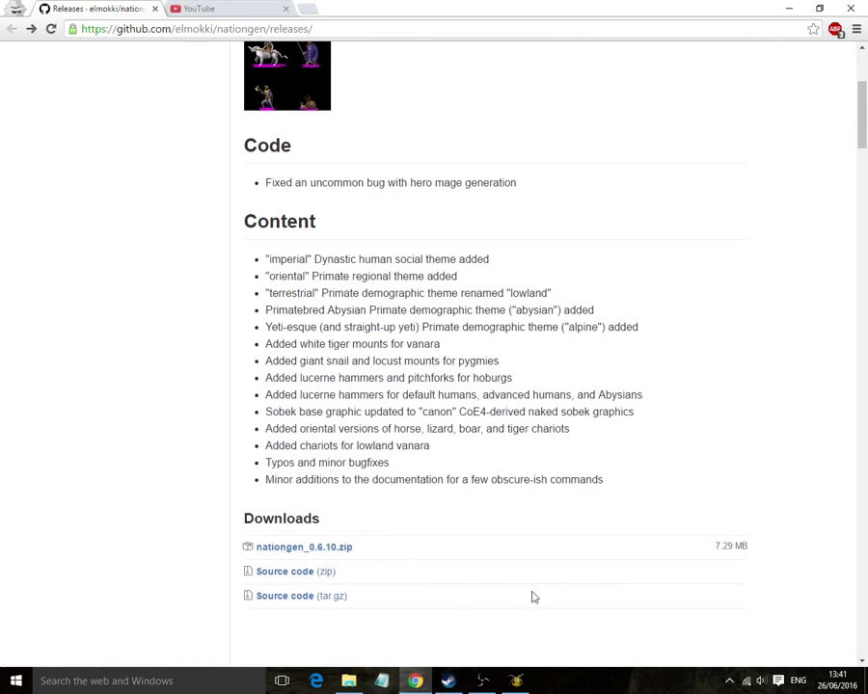
scroll(407, 522, "up", 1)
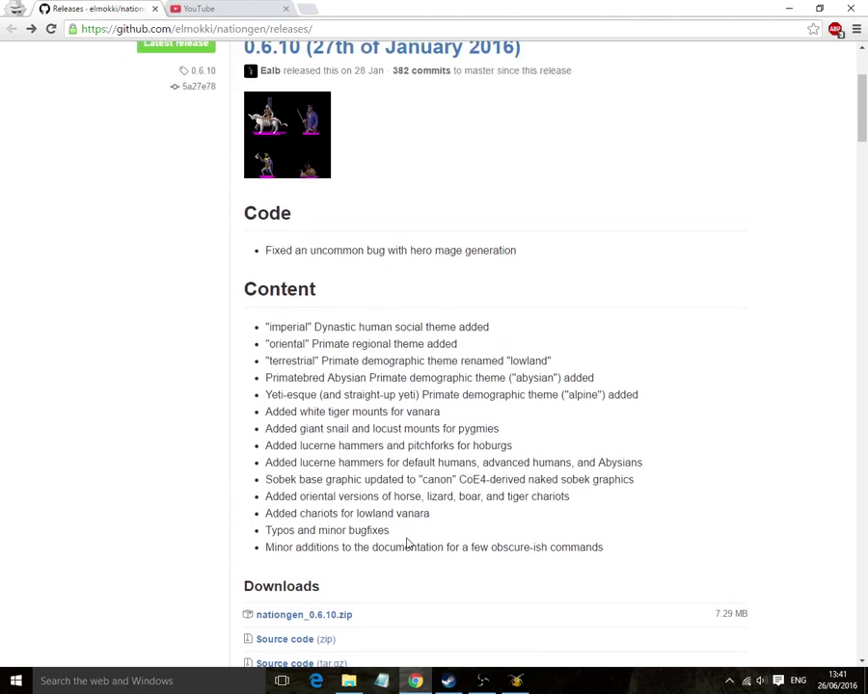
left_click(350, 682)
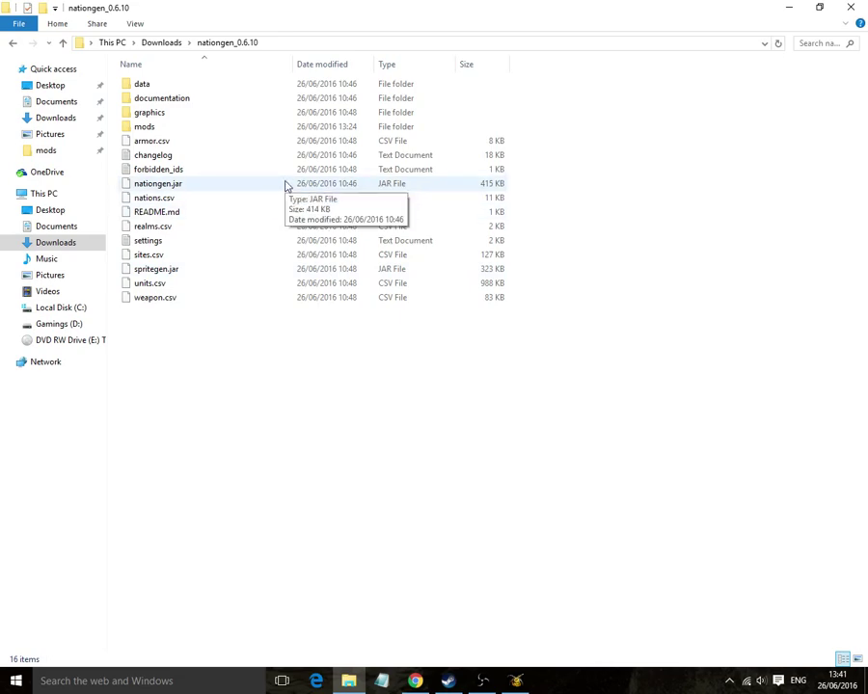
left_click(253, 187)
double_click(253, 186)
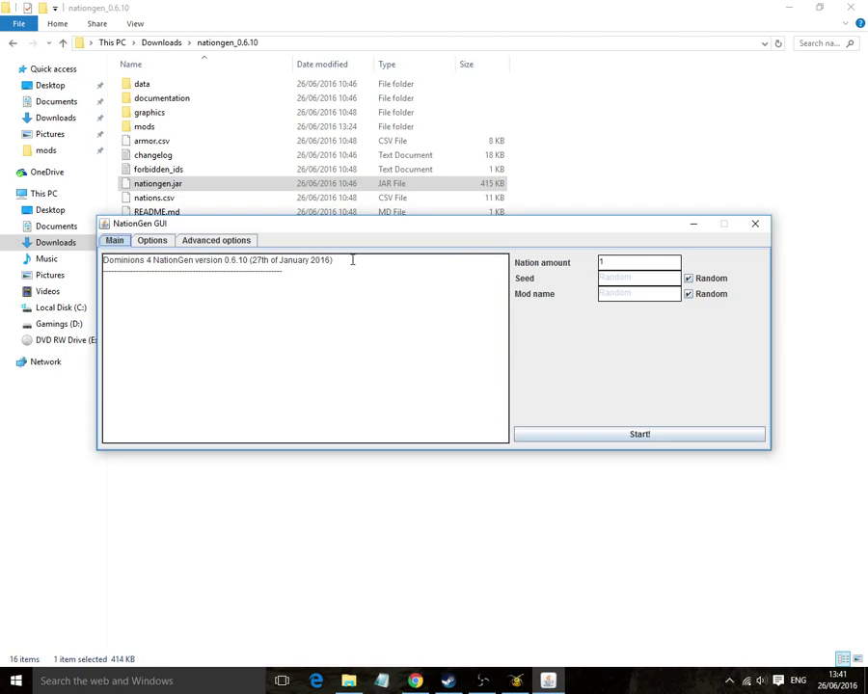
Set the nation amount to 12 and replace the random mod name with "MA Feelin Fortunate"
left_click(617, 260)
type("2")
left_click(690, 295)
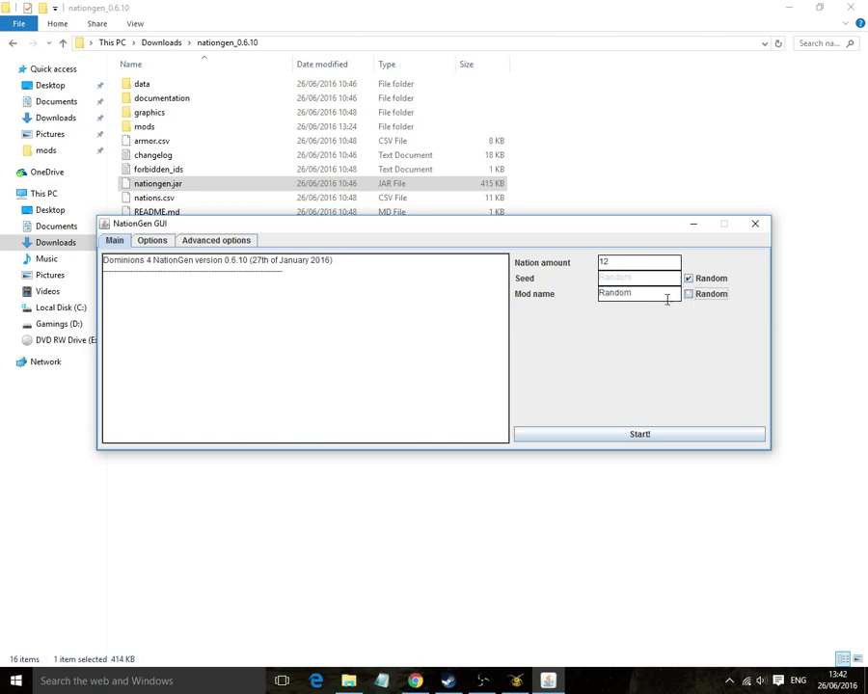
double_click(661, 300)
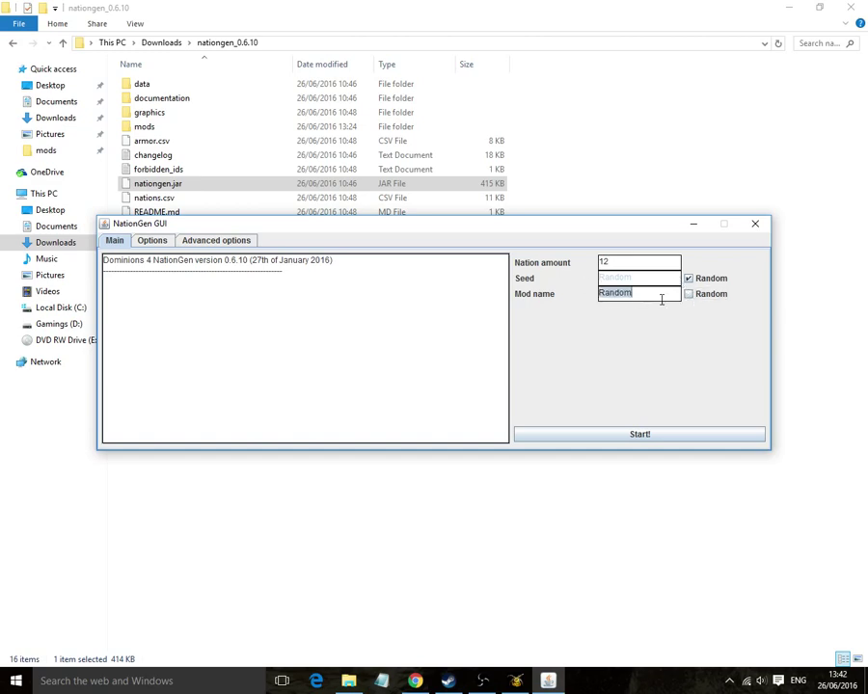
key("BackSpace")
type("MA Feelin flo")
key("BackSpace")
key("BackSpace")
key("BackSpace")
type("Fortuna")
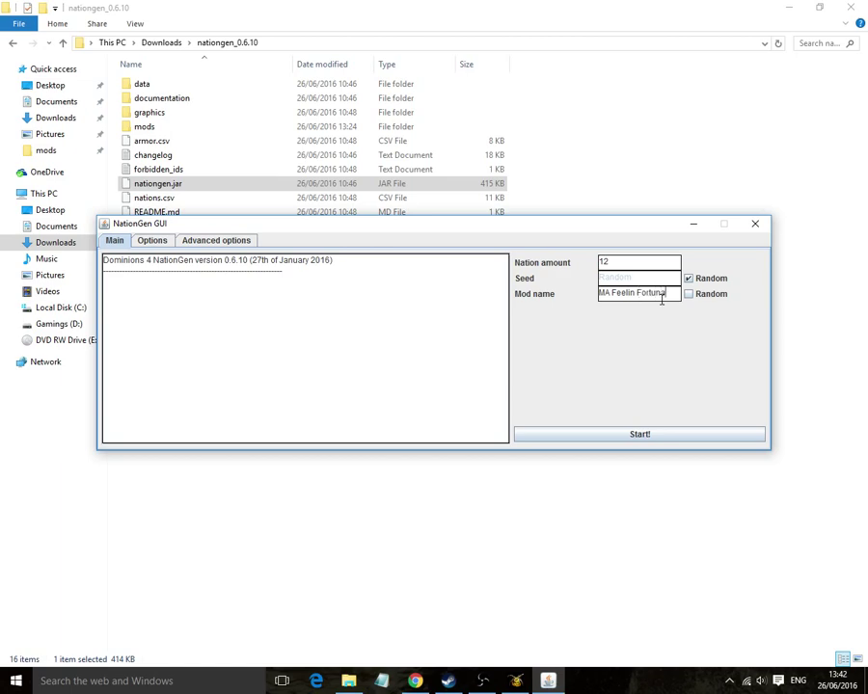
type("te")
Review the basic and advanced generation options, and start generating the nations
left_click(151, 241)
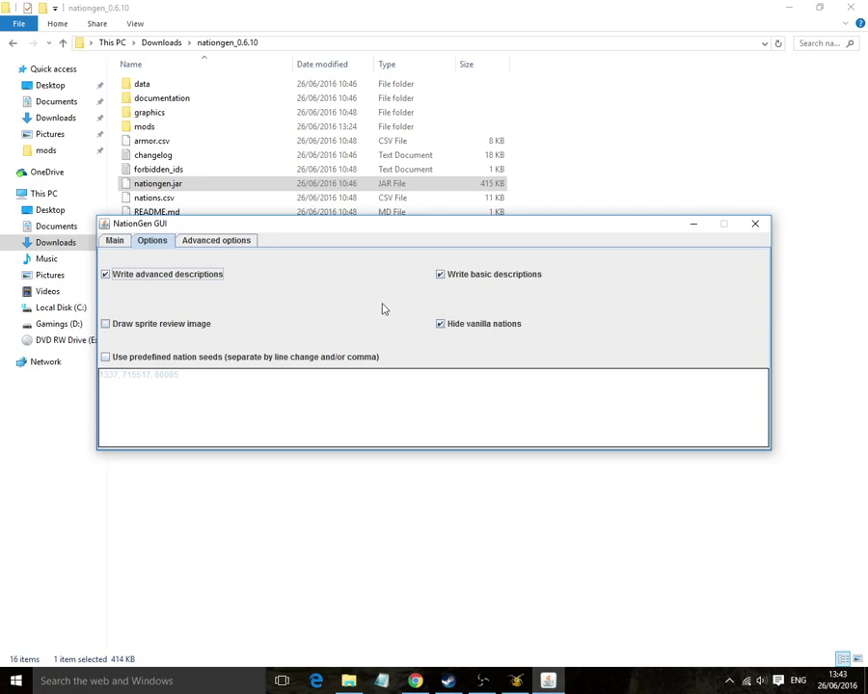
left_click(246, 243)
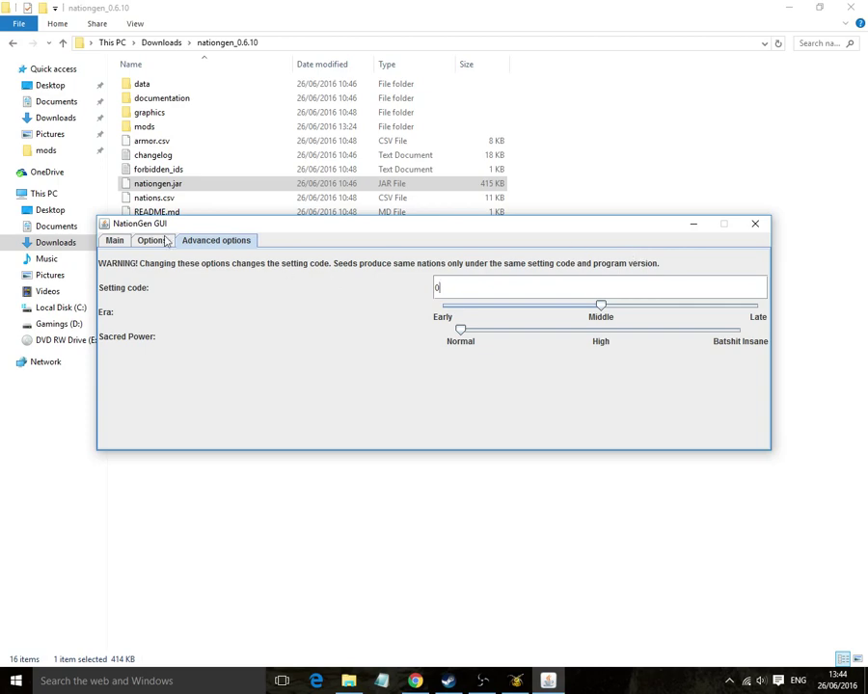
left_click(116, 241)
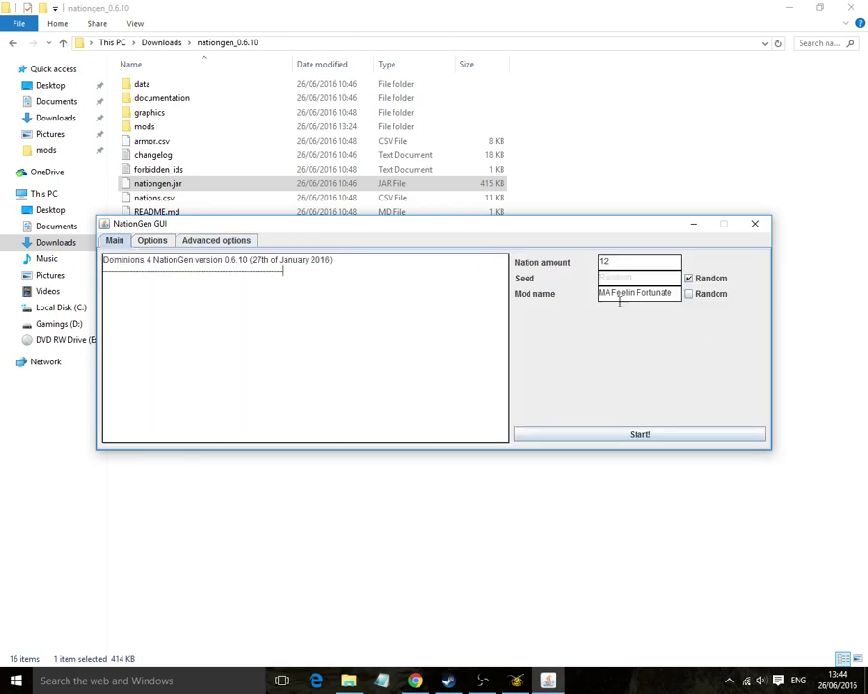
left_click(656, 438)
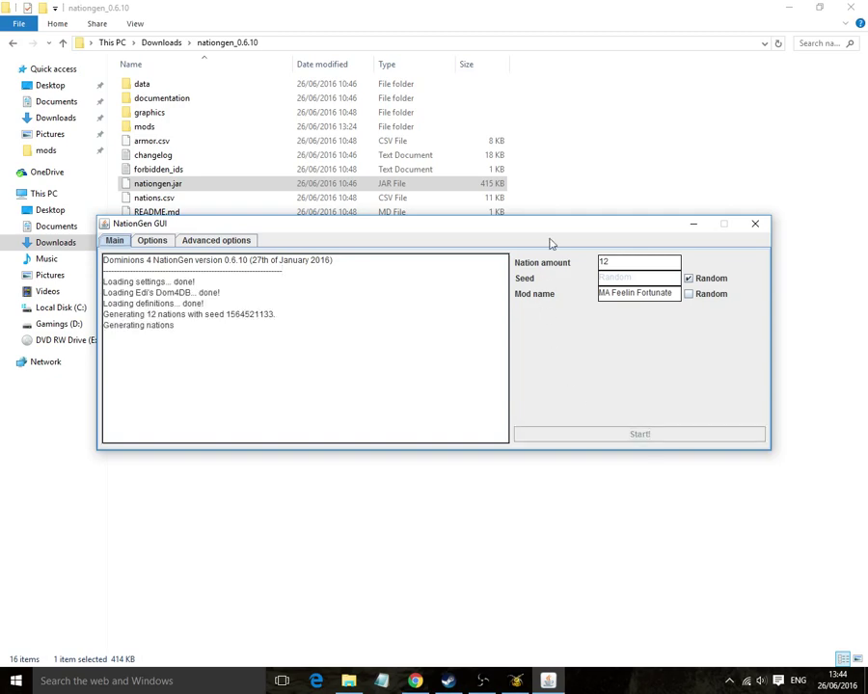
Copy the generated nationgen_ma_feelin_fortunate folder and mod file from NationGen's mods folder into the Dominions4 mods folder
double_click(338, 132)
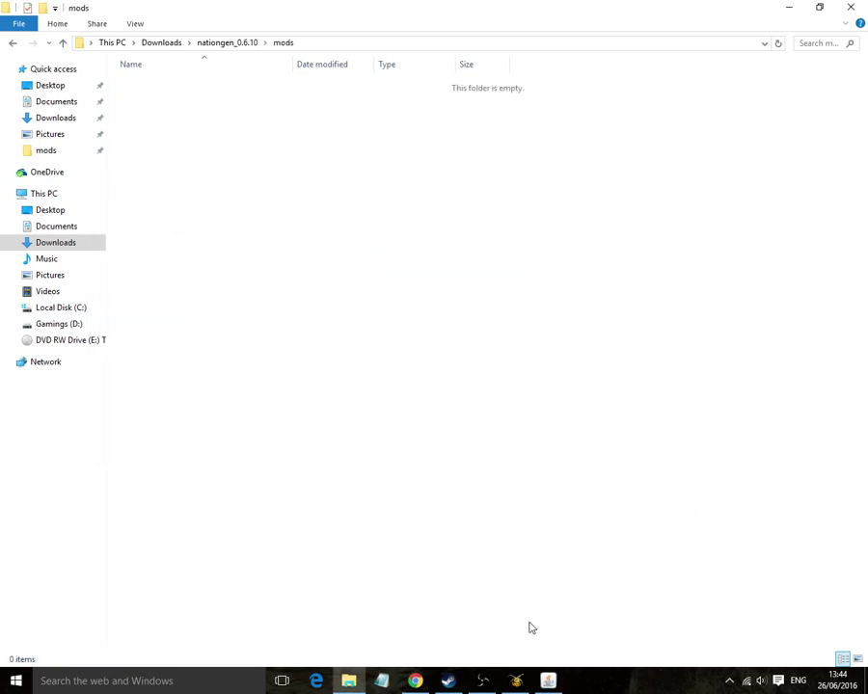
left_click(548, 681)
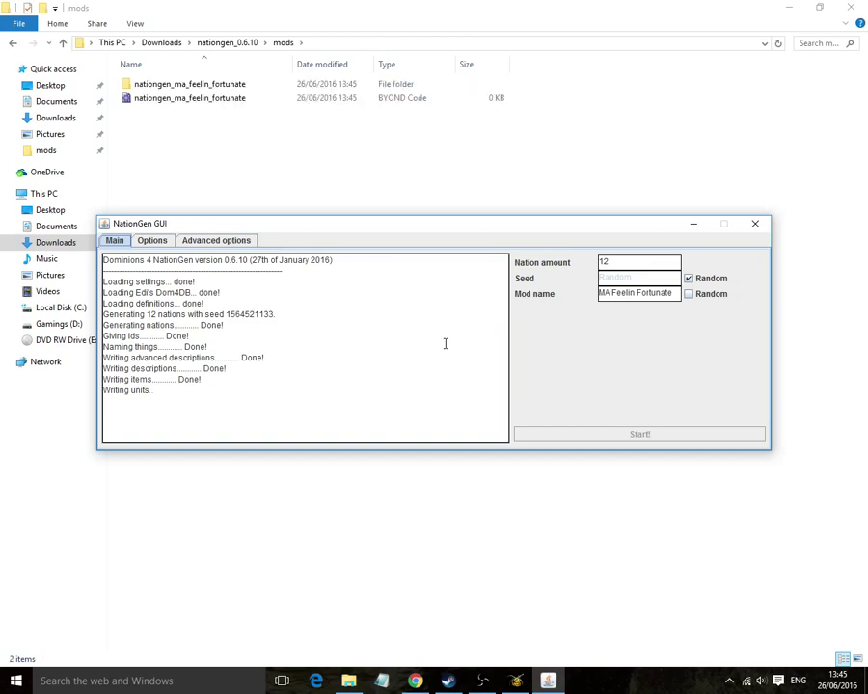
left_click(372, 104)
left_click_drag(282, 179, 210, 81)
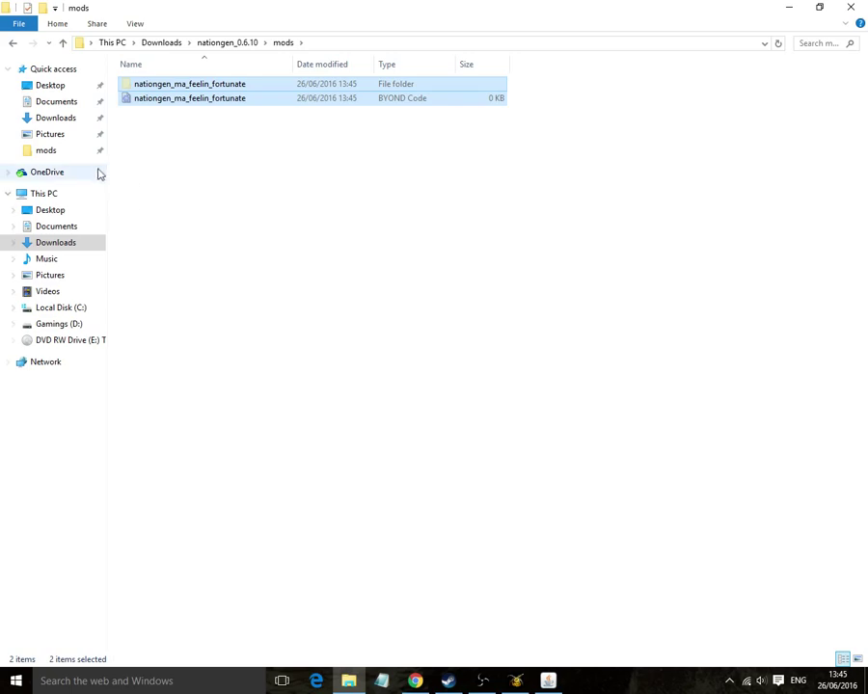
left_click(50, 152)
scroll(623, 220, "down", 15)
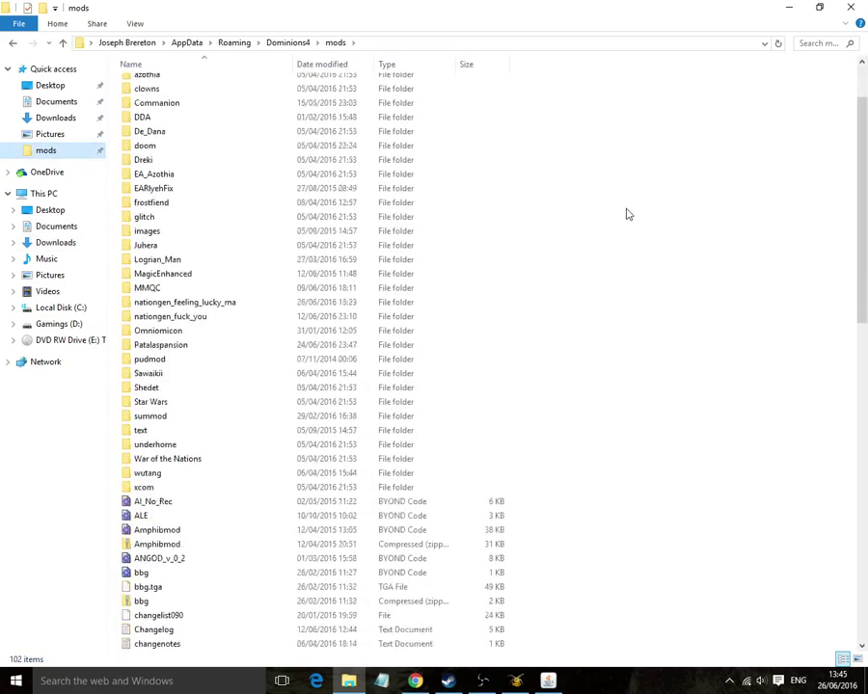
scroll(611, 226, "down", 6)
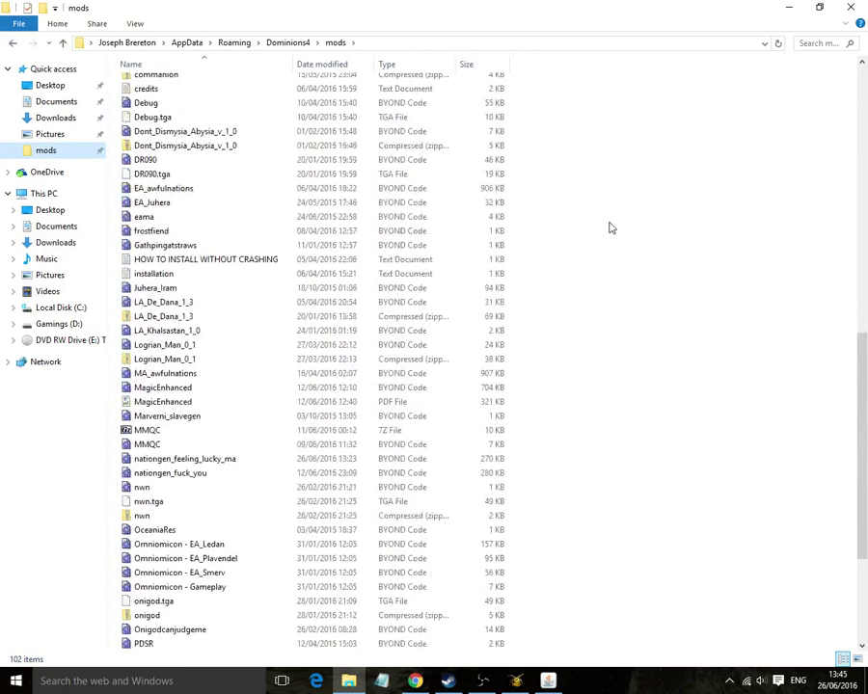
key("ctrl+v")
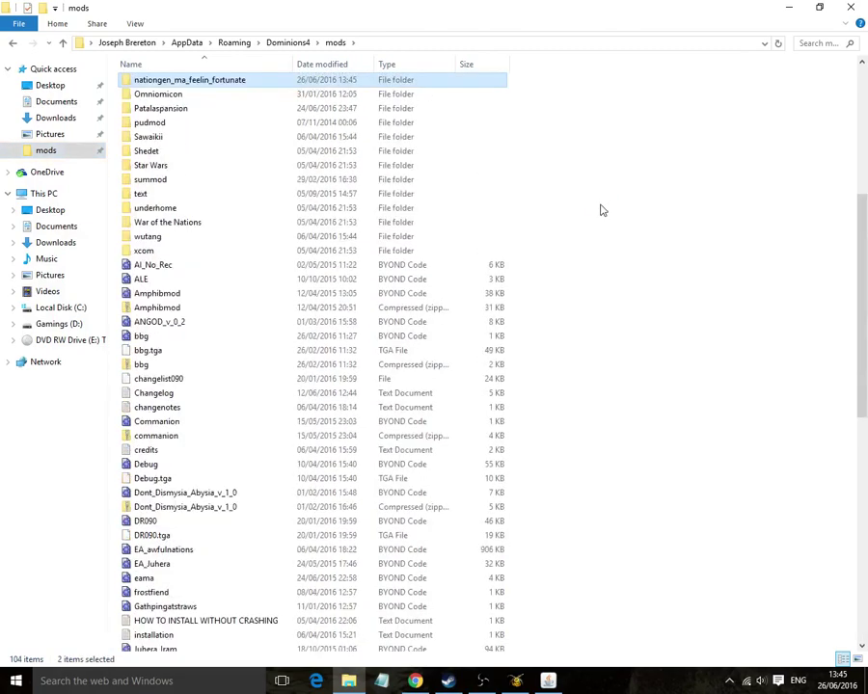
scroll(607, 231, "up", 4)
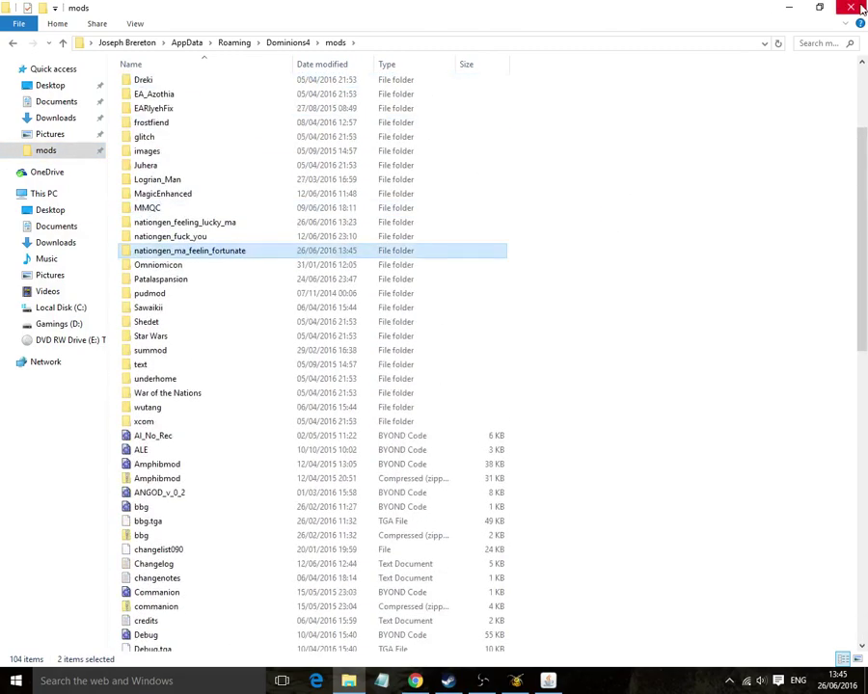
Switch to Dominions 4 and enable the mod "NationGen - MA Feelin Fortunate"
left_click(789, 7)
left_click(516, 681)
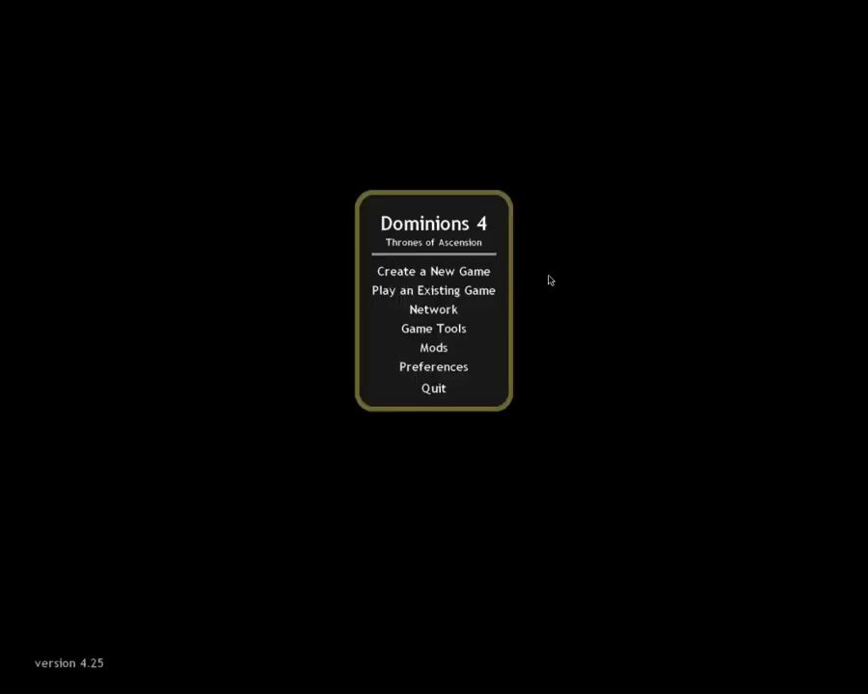
left_click(446, 349)
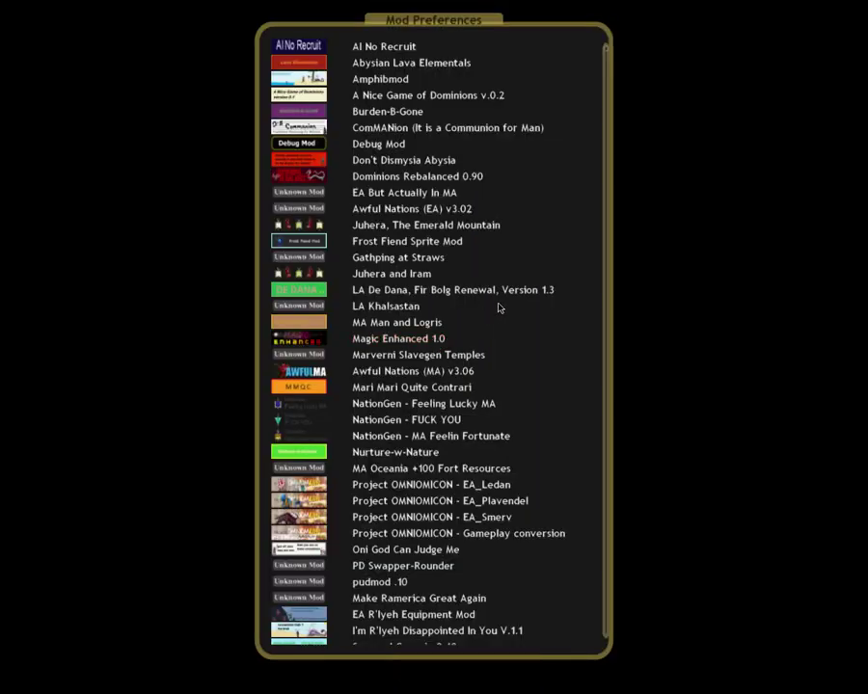
left_click(466, 436)
left_click(651, 424)
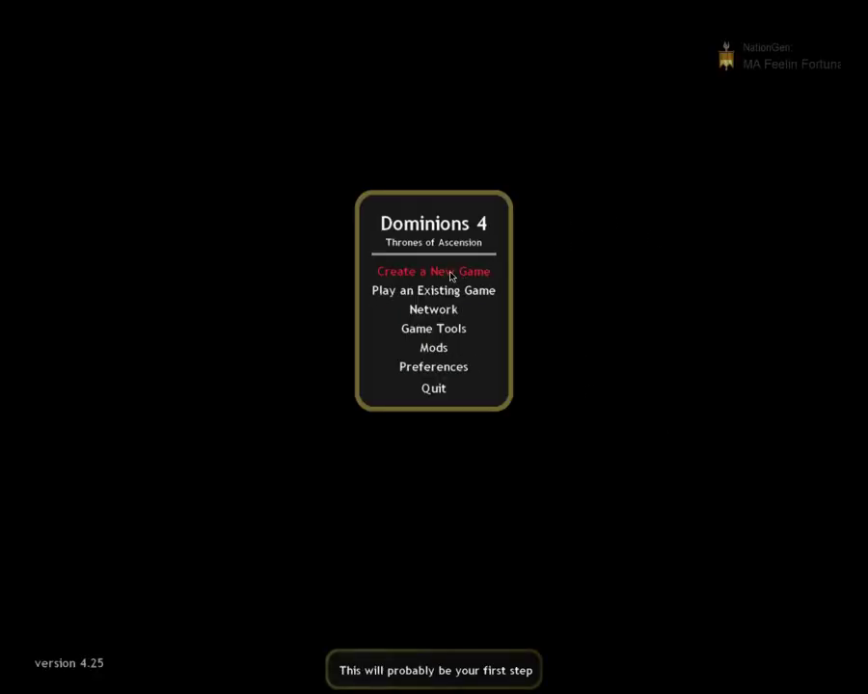
Create a new game named "BBA Fortunate" on the Big Black Peaks map, set in the Middle Ages
key("Return")
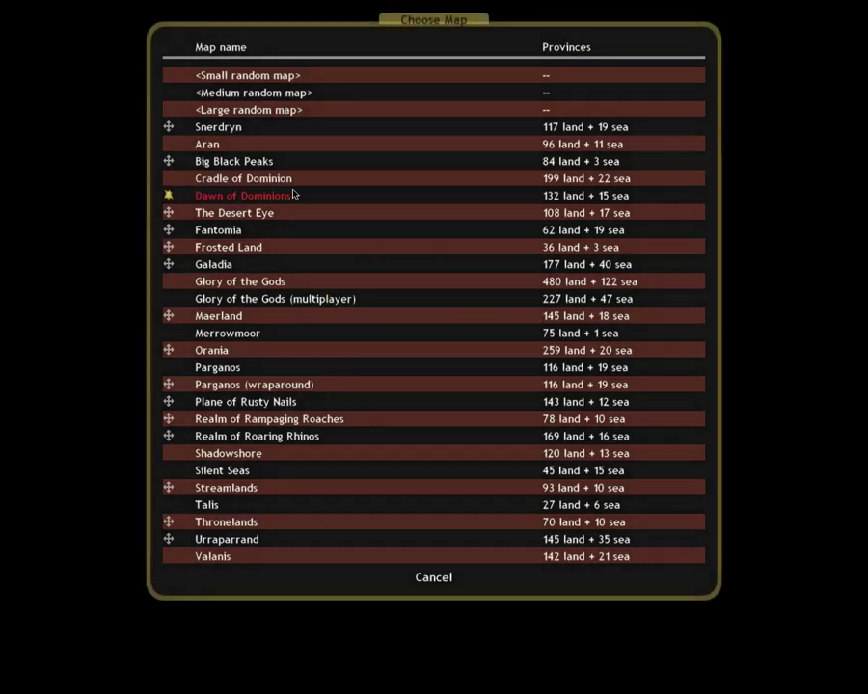
left_click(248, 162)
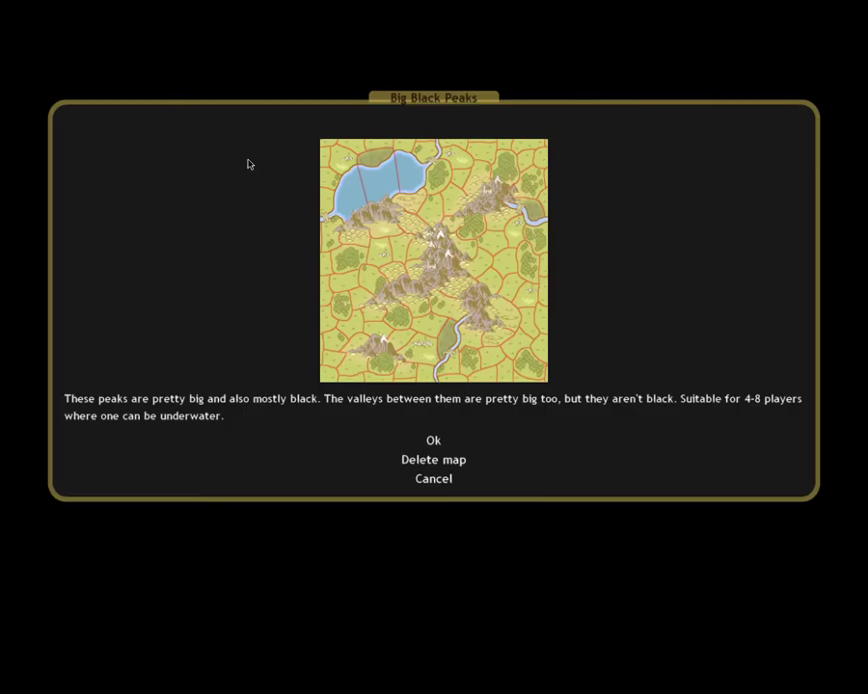
left_click(429, 438)
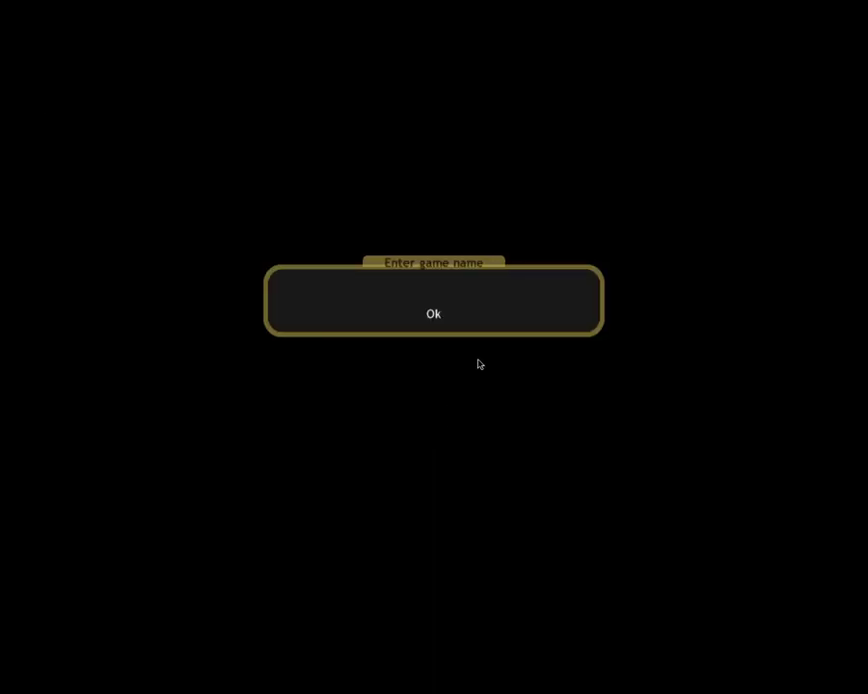
type("BBA Fortunate")
key("Return")
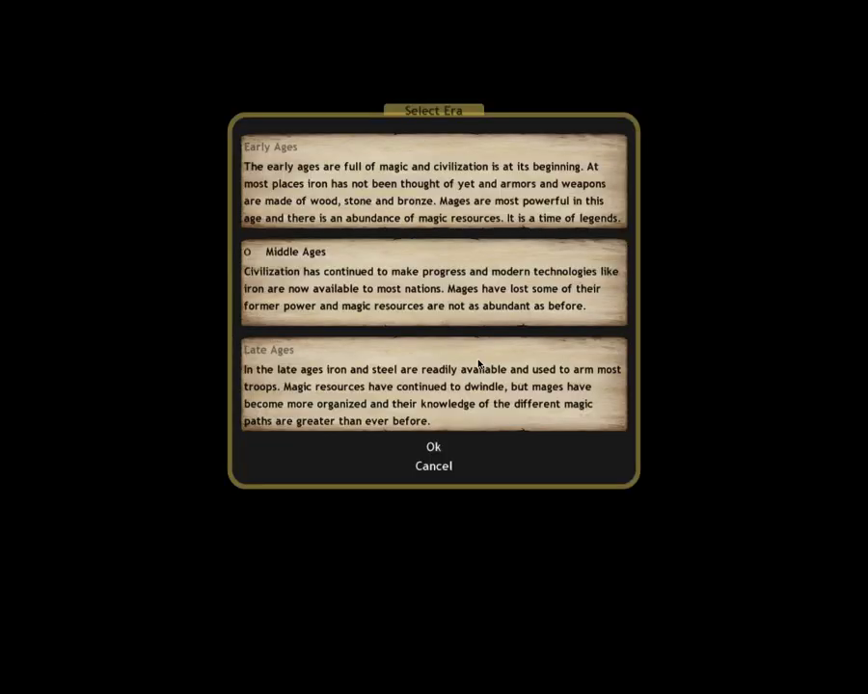
left_click(436, 446)
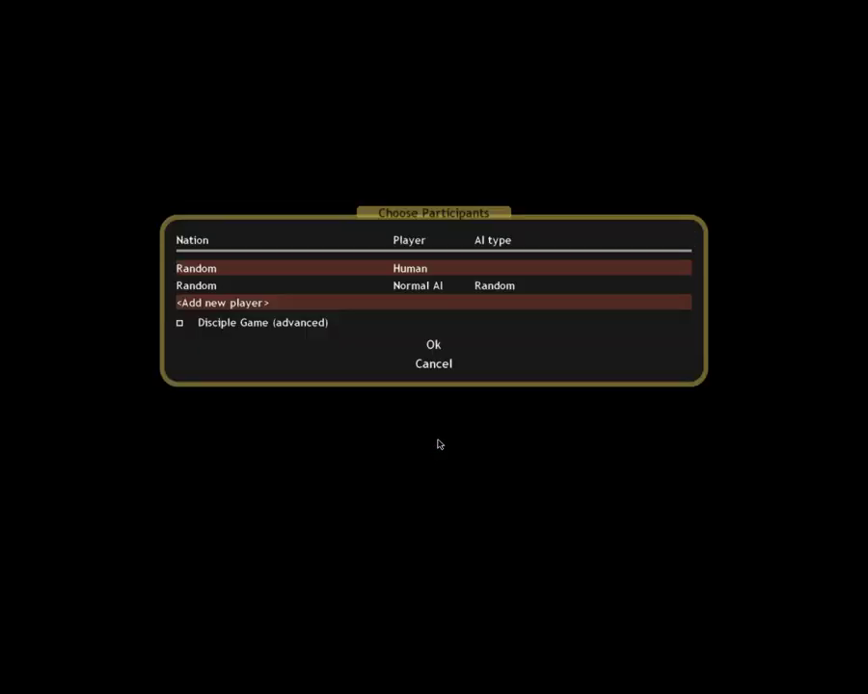
Assign Zeror, Rise of the Wind to the human player, add more players and accept the participants
left_click(281, 271)
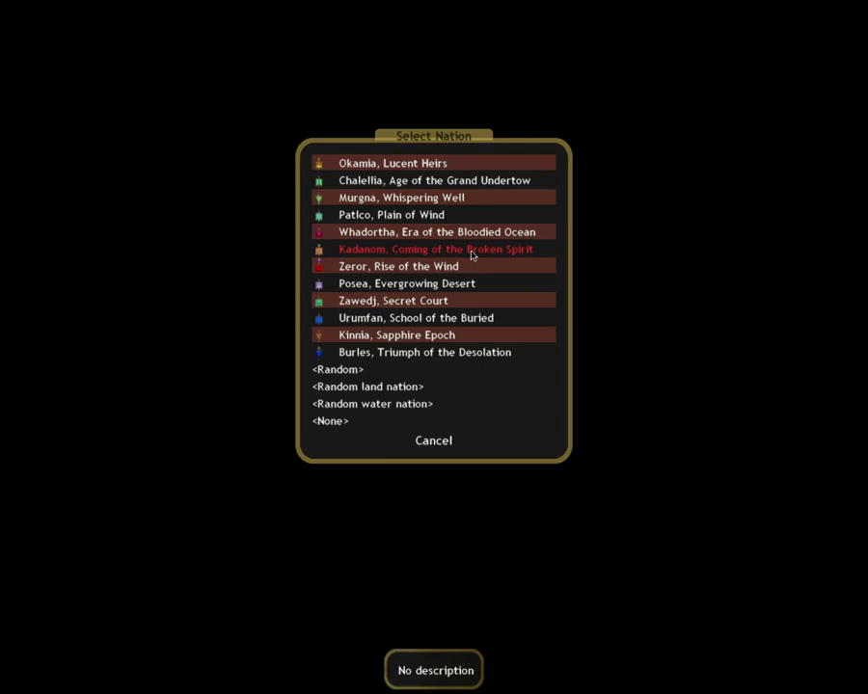
left_click(445, 267)
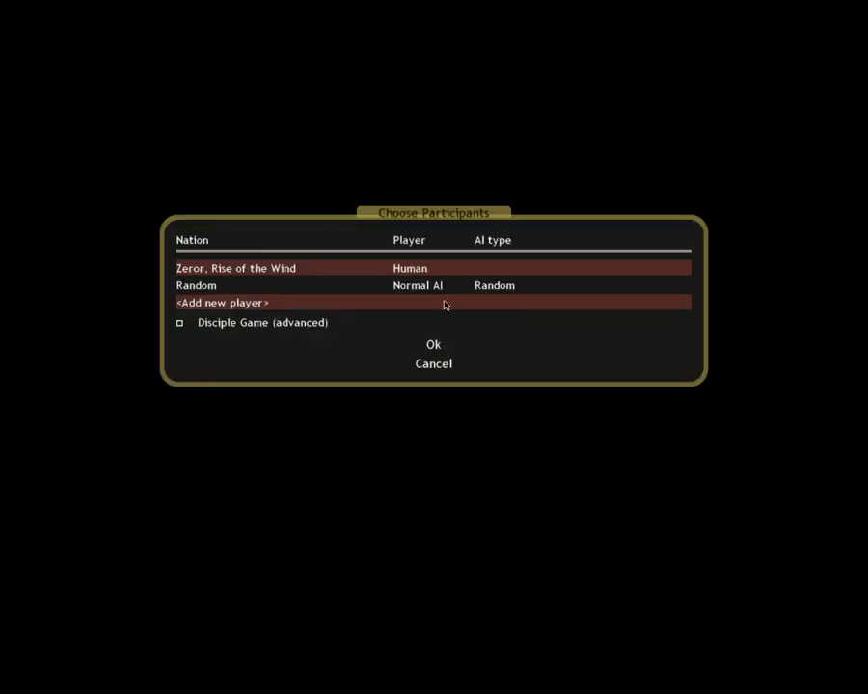
left_click(445, 306)
left_click(445, 305)
left_click(440, 324)
left_click(437, 333)
left_click(432, 378)
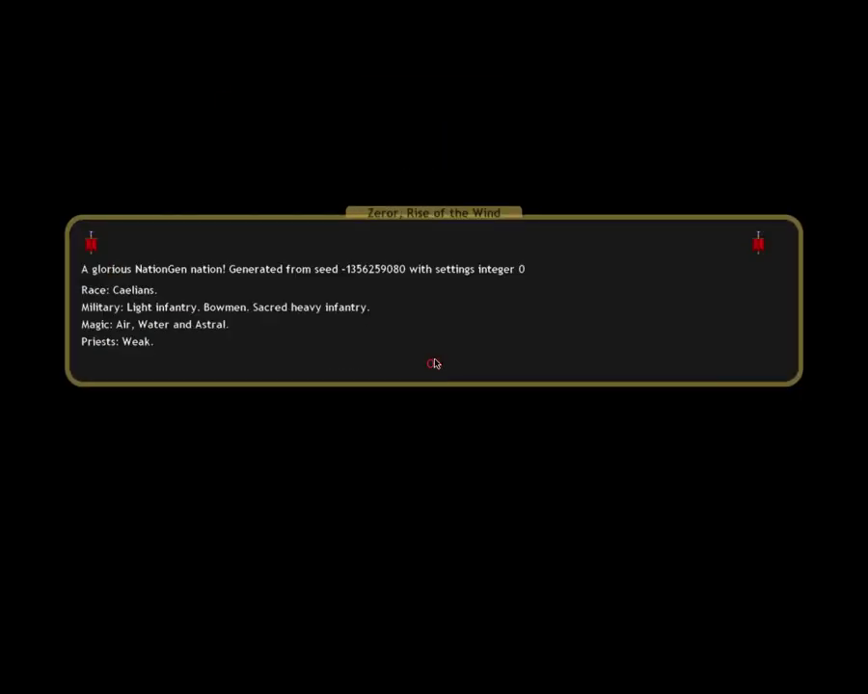
Dismiss the nation description and choose the white-and-red serpentine dragon as the god's physical form
left_click(433, 363)
left_click(362, 451)
left_click(432, 365)
left_click(304, 155)
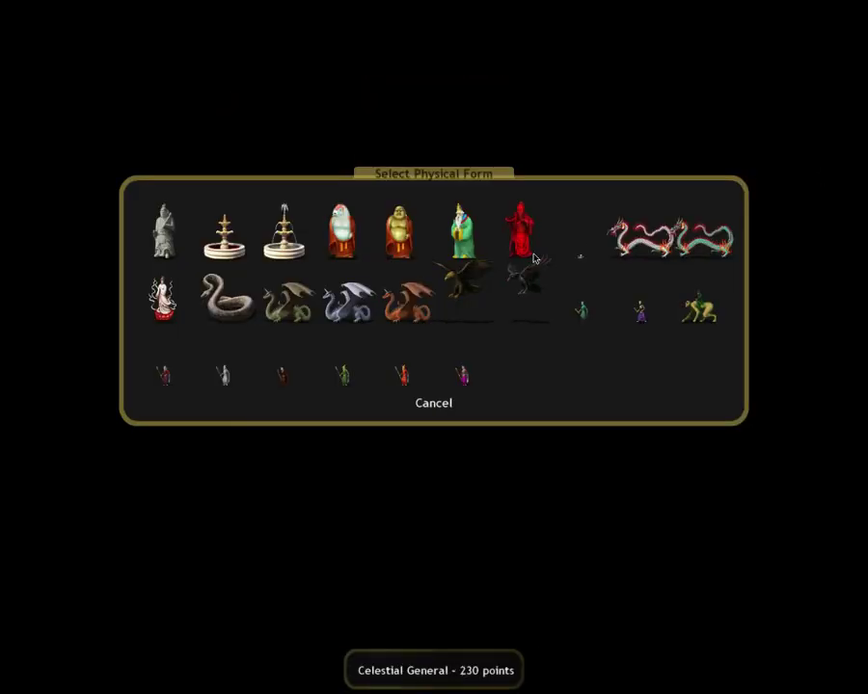
left_click(652, 256)
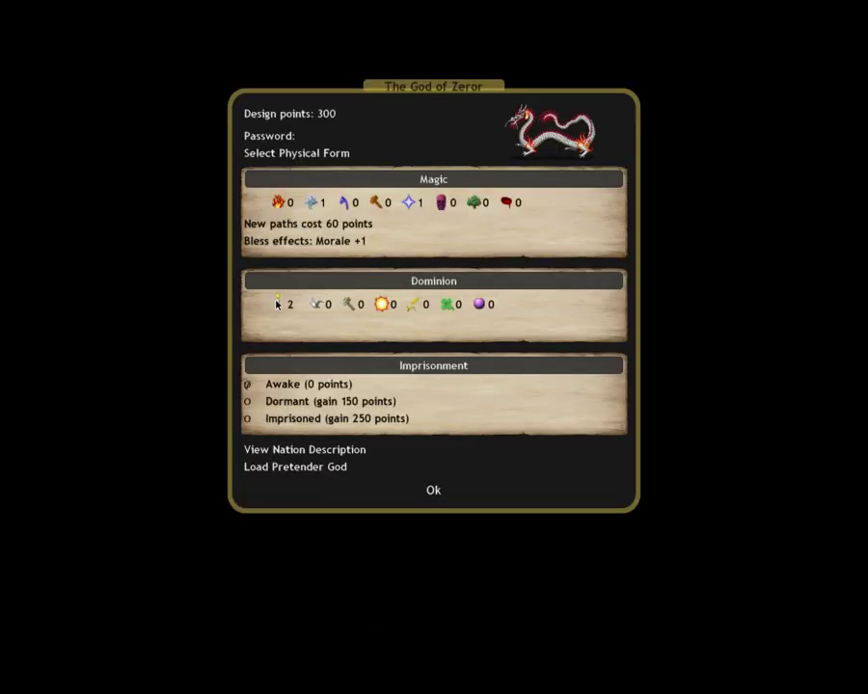
Raise the god's dominion strength to 7
left_click(278, 304)
left_click(278, 304)
left_click(278, 304)
left_click(277, 303)
left_click(278, 304)
Set the Order and Productivity scales of the god's dominion to 2 each
left_click(350, 304)
left_click(350, 304)
left_click(350, 304)
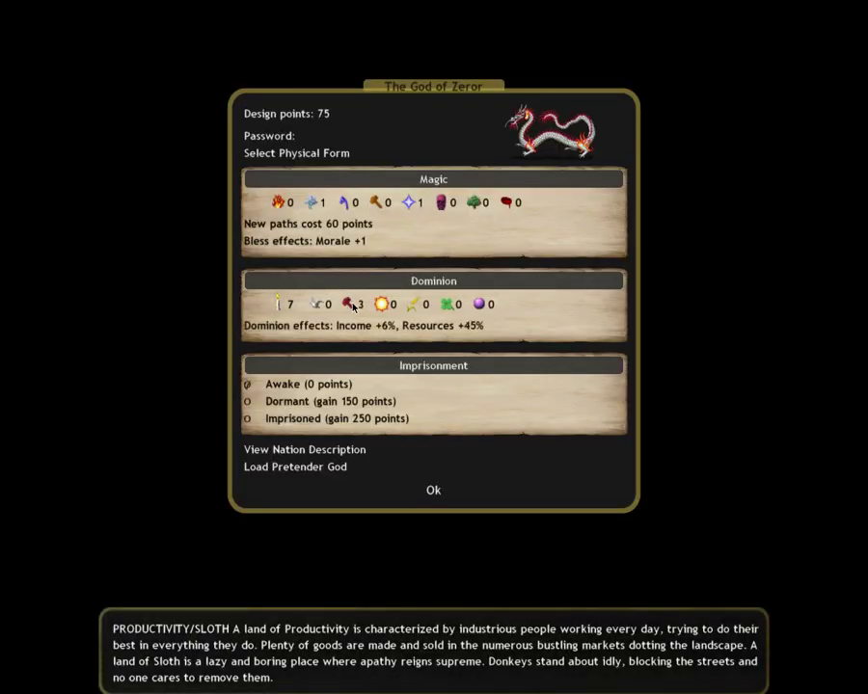
left_click(314, 300)
right_click(346, 301)
left_click(315, 296)
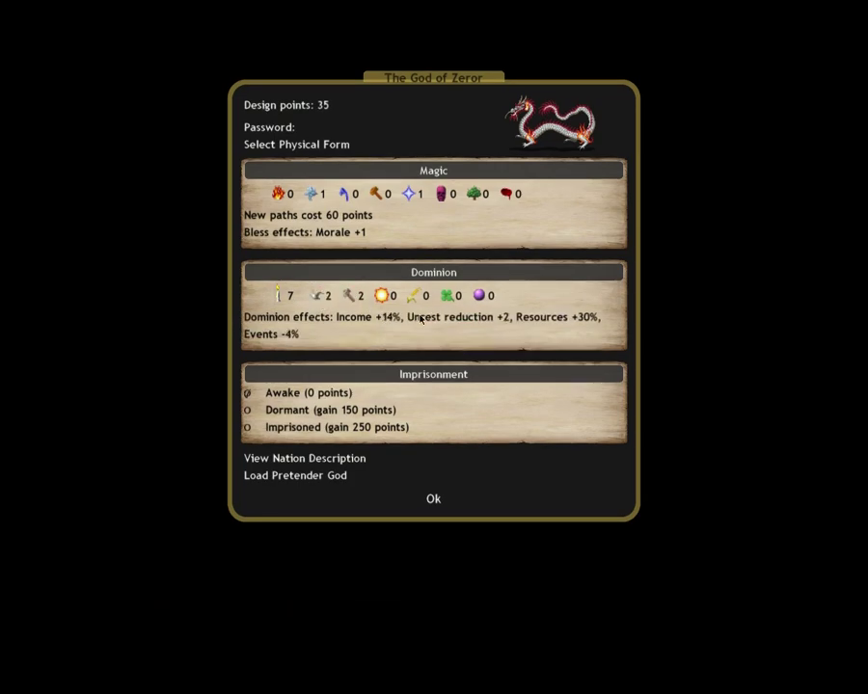
Raise the god's Air magic path by two levels and accept the finished pretender design
left_click(326, 196)
left_click(326, 196)
left_click(434, 498)
Set random events to common and allow renaming in the game settings, and accept them to create the world
left_click(434, 303)
left_click(433, 315)
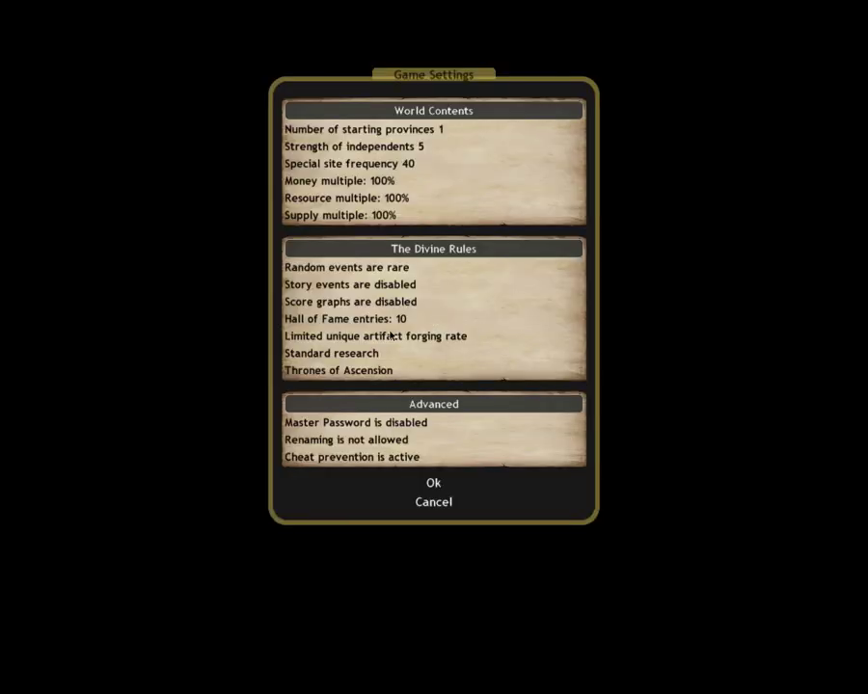
left_click(402, 270)
left_click(380, 439)
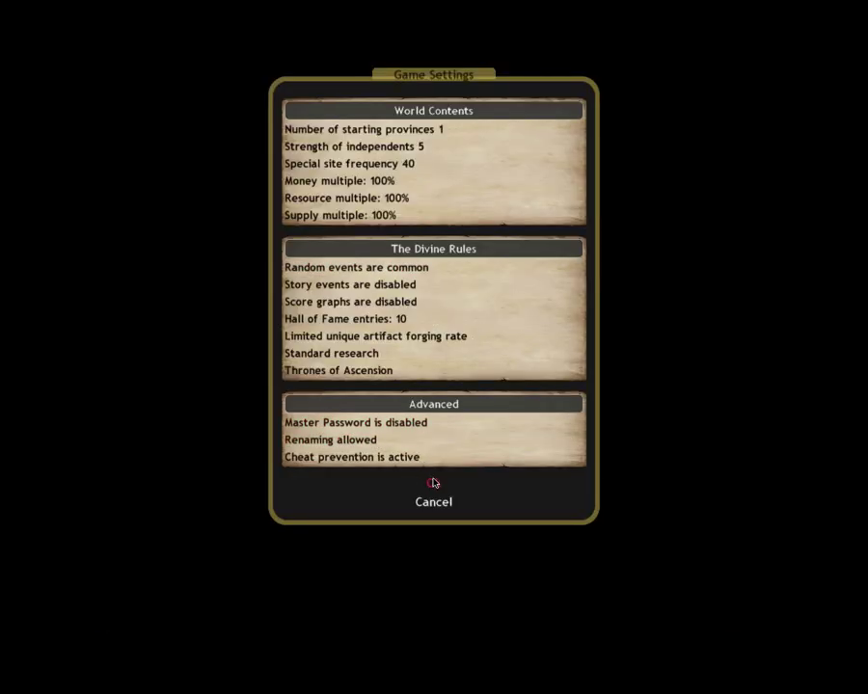
key("Return")
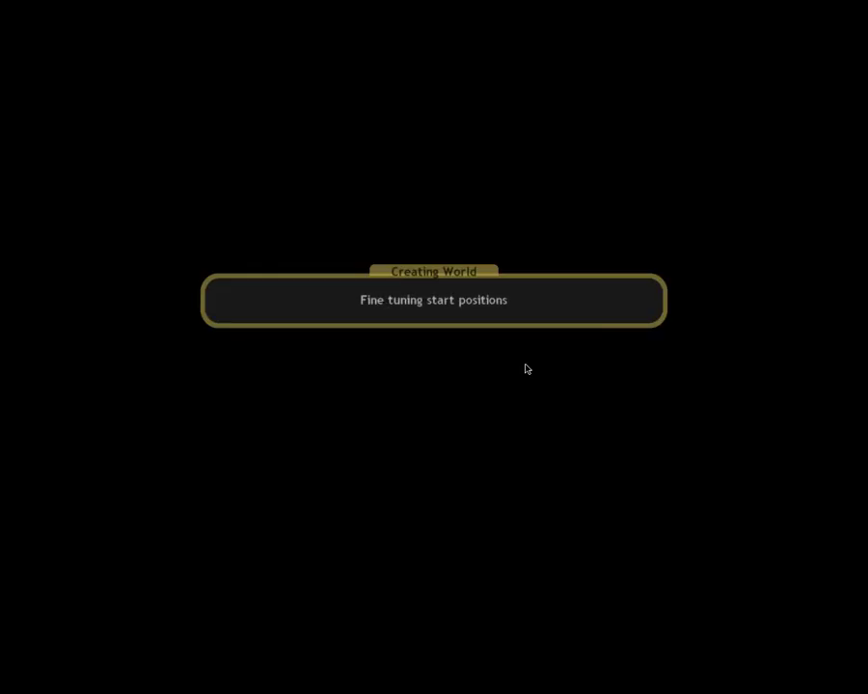
Enter the new game, open recruitment for Zeror's home province and examine the Spy commander's stats and description
left_click(438, 345)
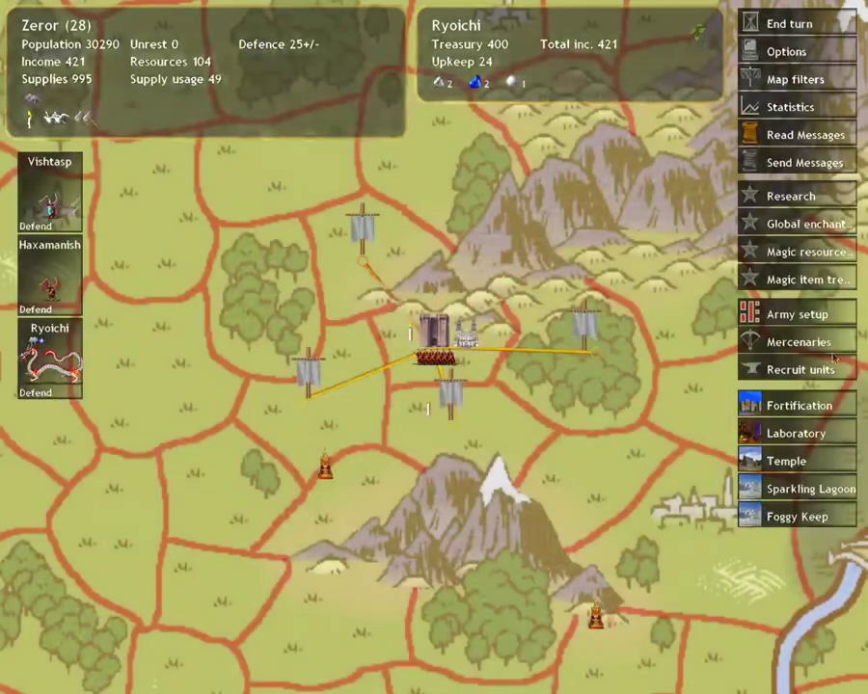
key("r")
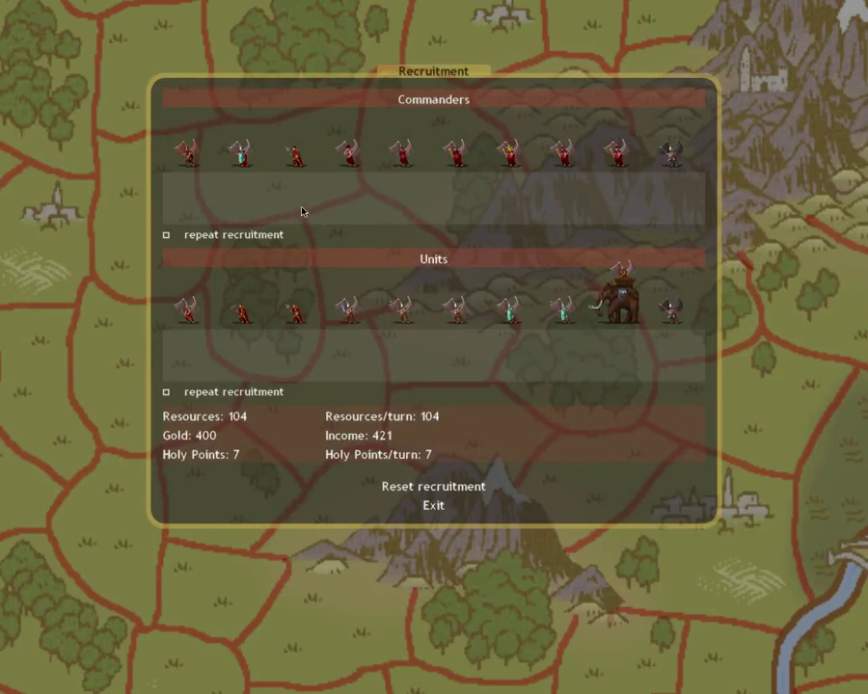
right_click(189, 154)
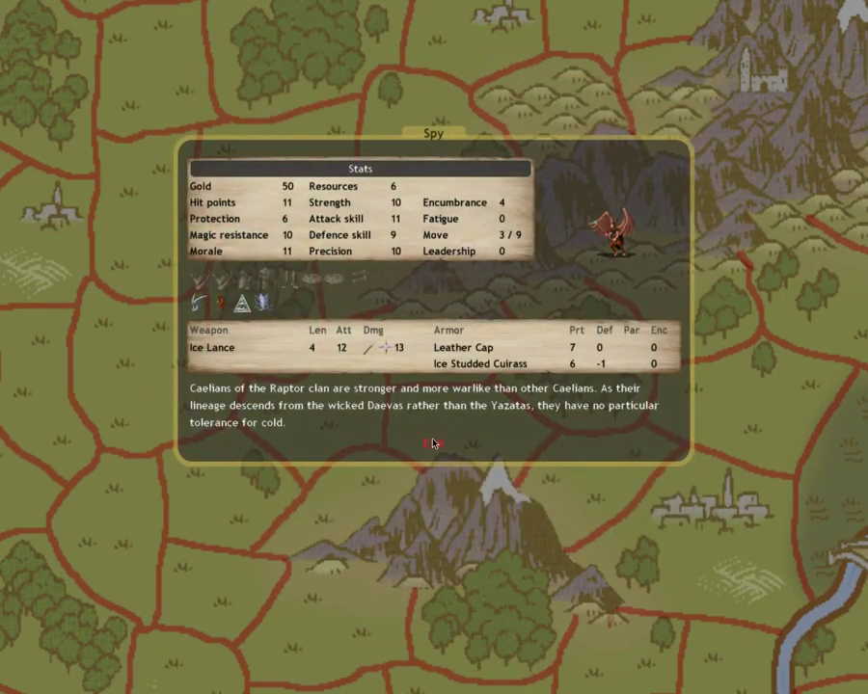
left_click(421, 445)
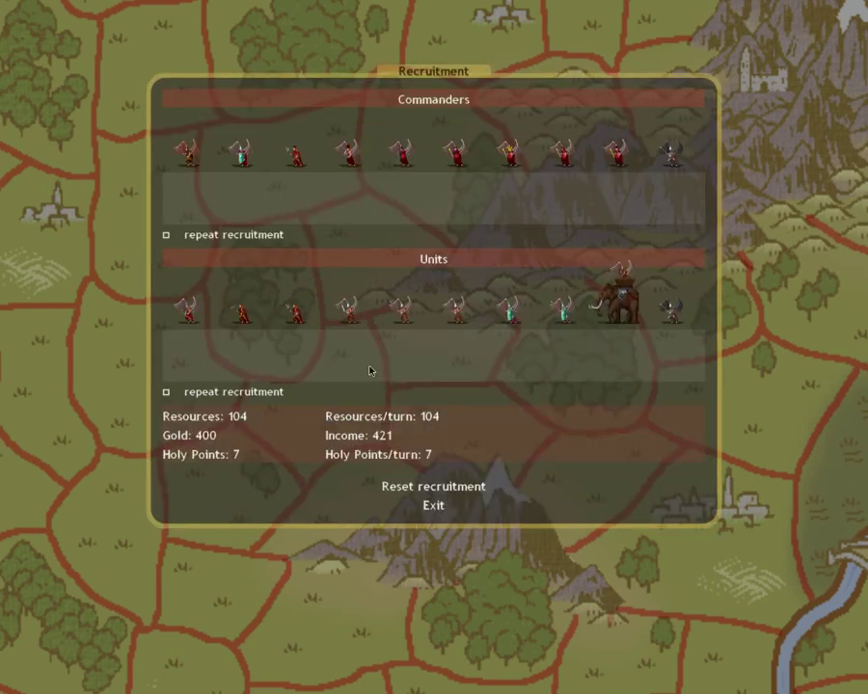